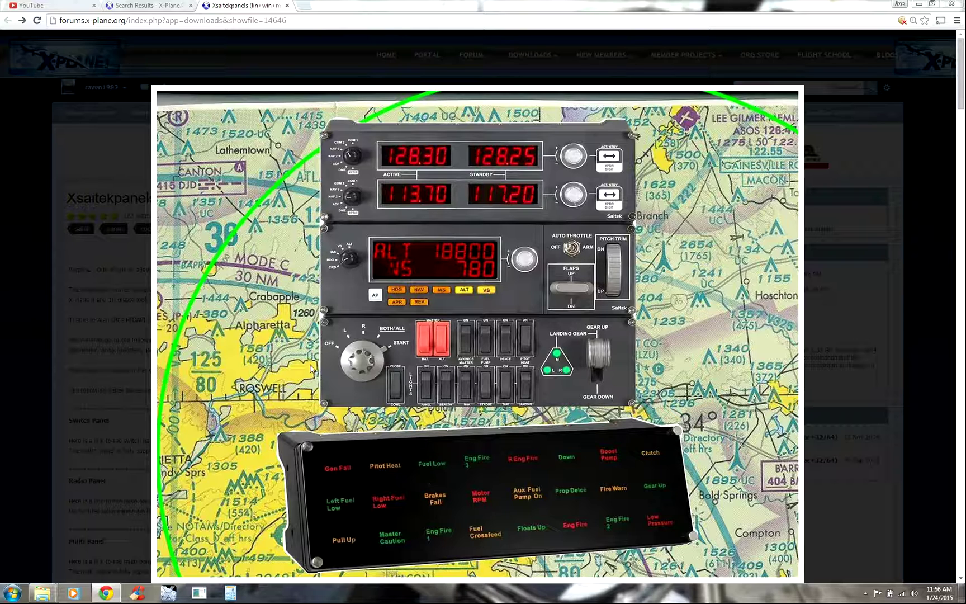
Step: Close the enlarged panel picture, glance at the saitek search results, and return to the Xsaitekpanels 2.35 page
click(96, 266)
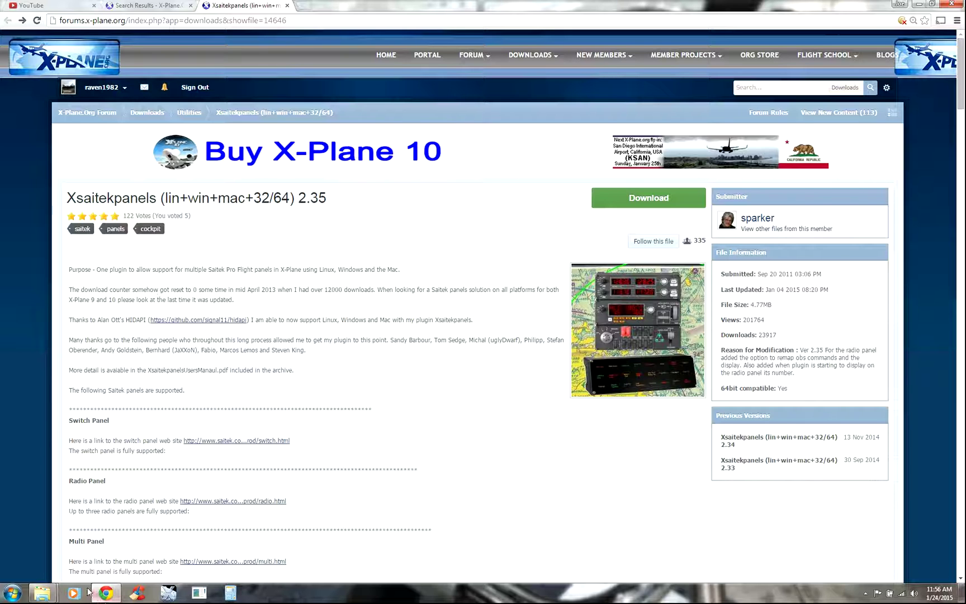
click(919, 7)
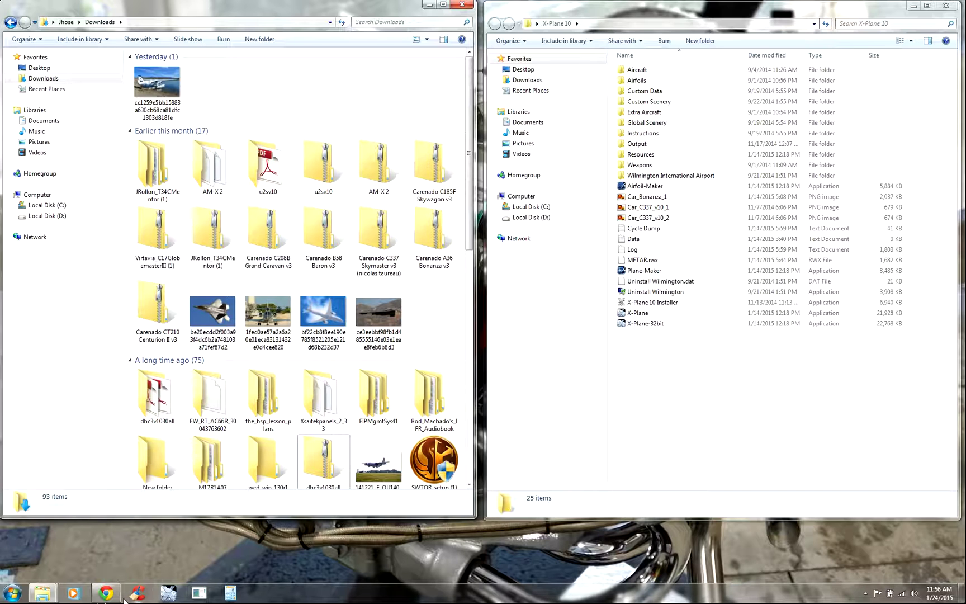
click(106, 594)
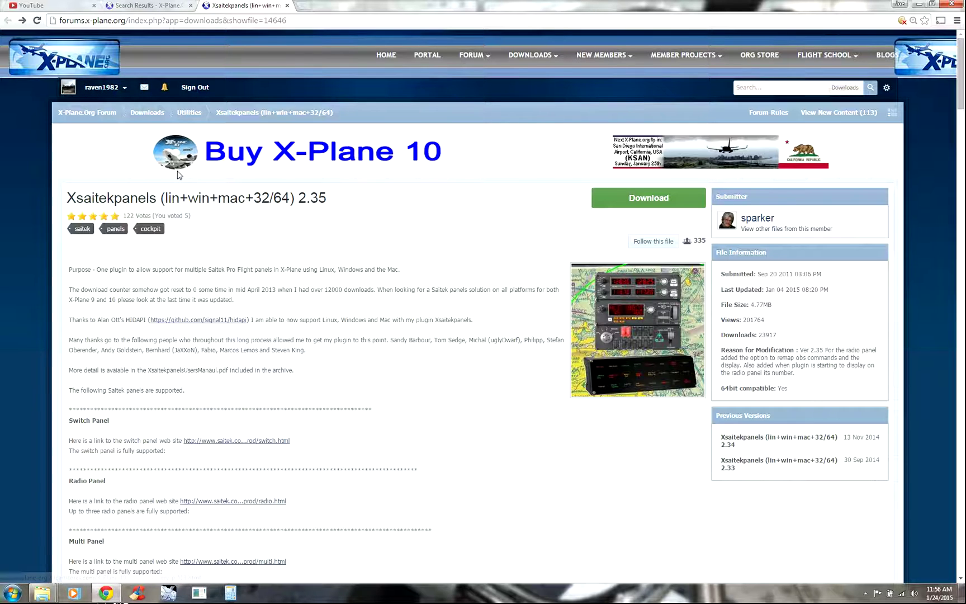
click(169, 6)
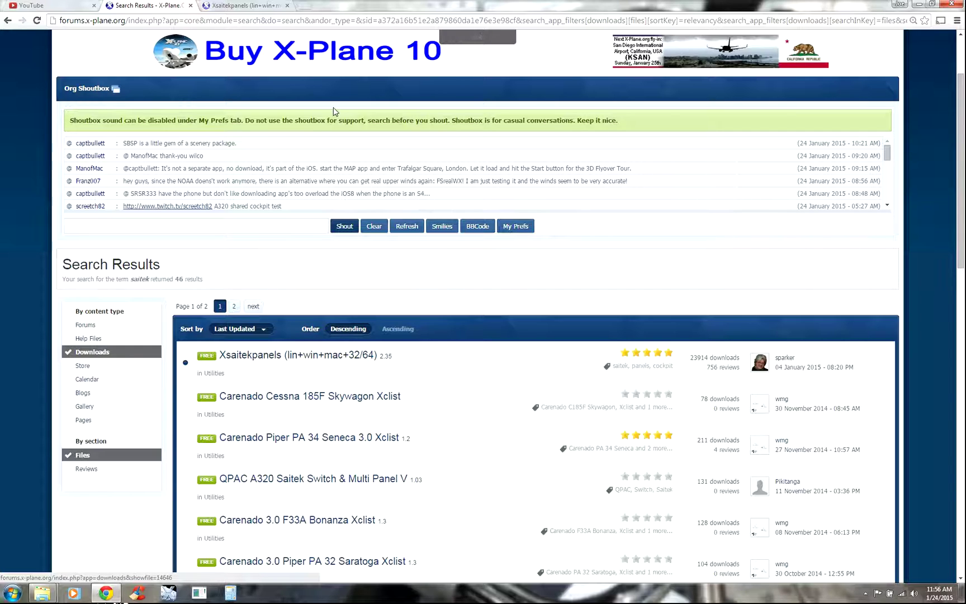
click(235, 7)
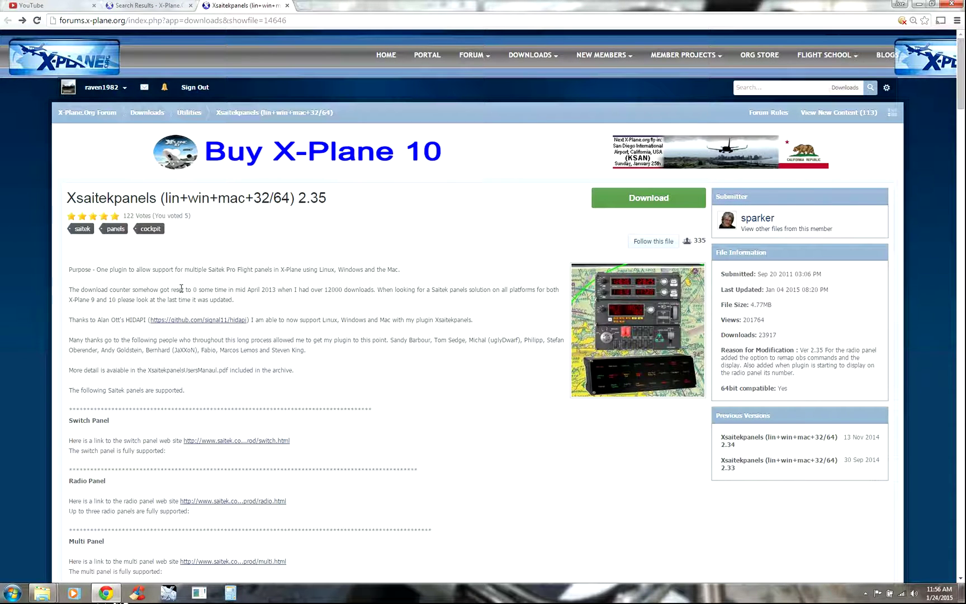
scroll(182, 288, down, 5)
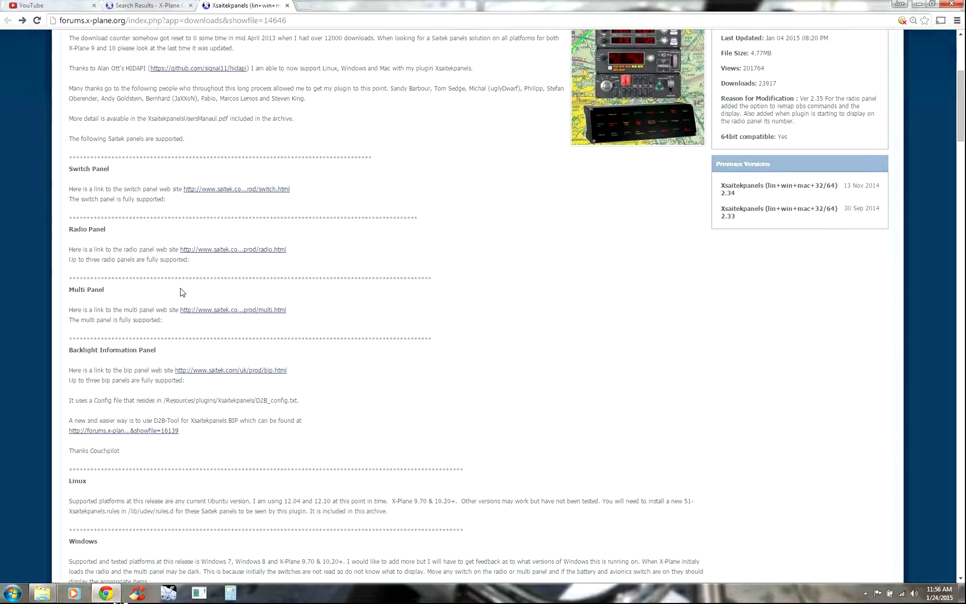
scroll(181, 291, down, 4)
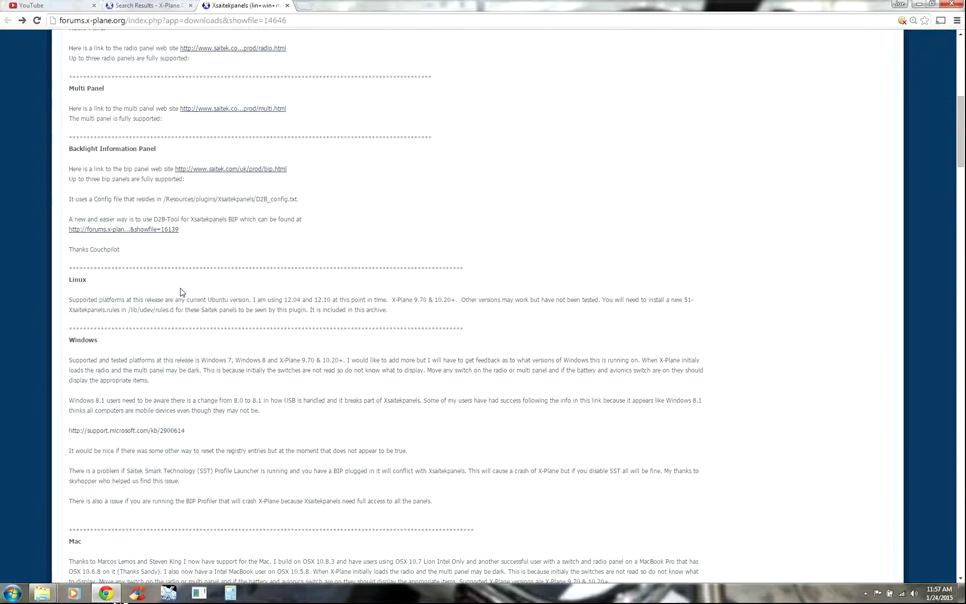
scroll(181, 291, down, 3)
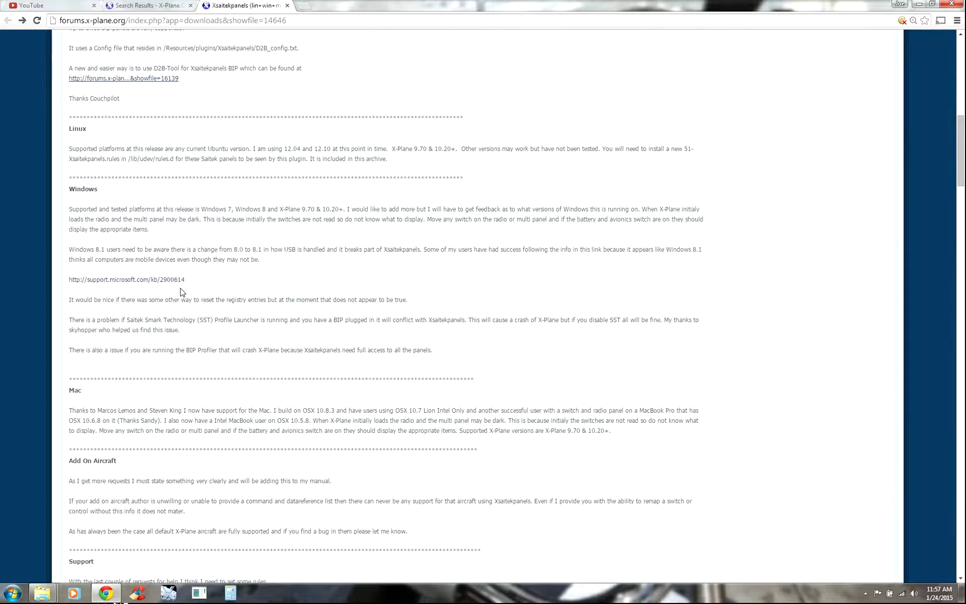
scroll(182, 291, down, 2)
scroll(182, 292, down, 4)
scroll(181, 291, up, 4)
scroll(181, 291, up, 9)
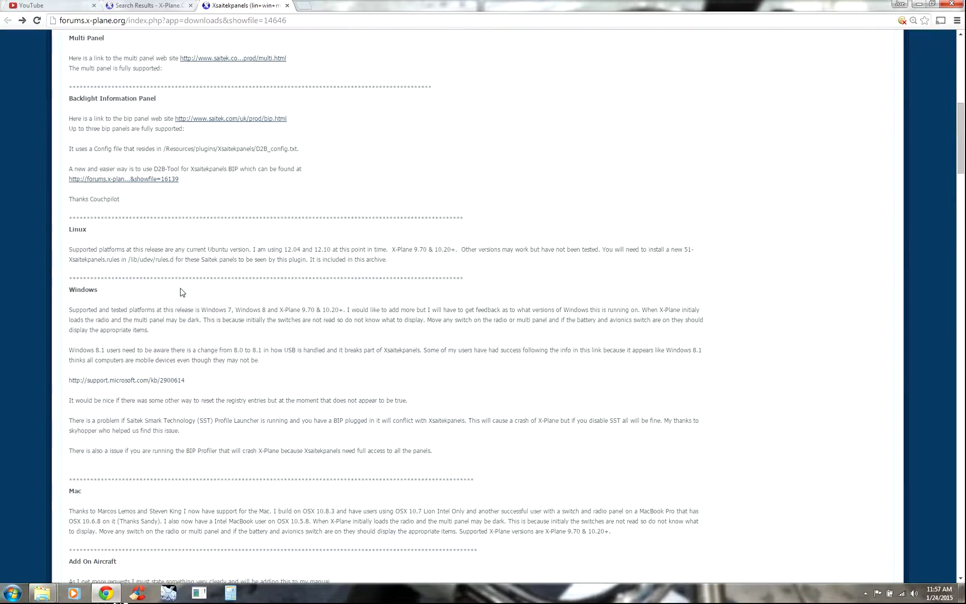
scroll(181, 291, up, 5)
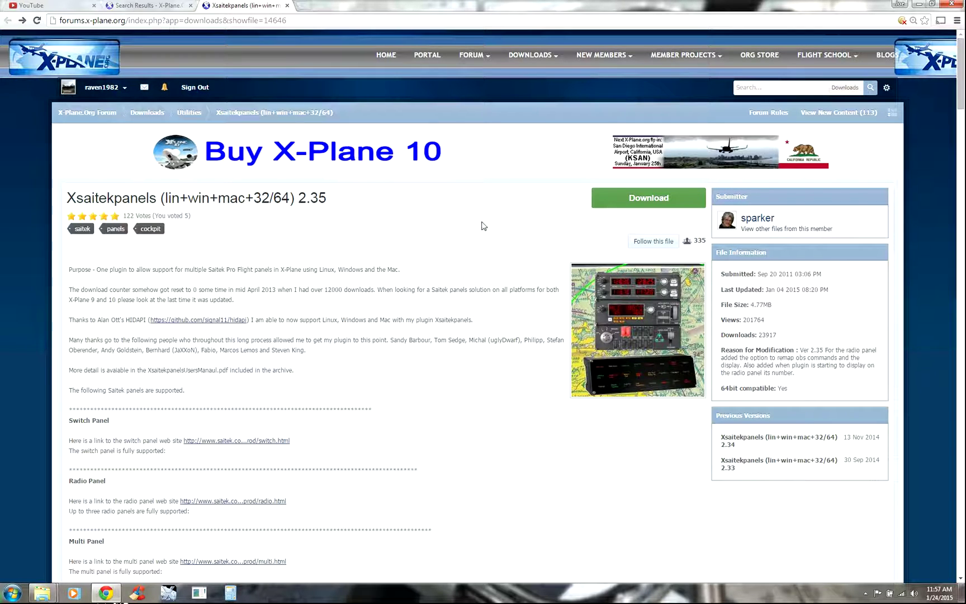
Step: Start downloading Xsaitekpanels_2_35.zip (3.53MB) from the version 2.35 file list
click(659, 204)
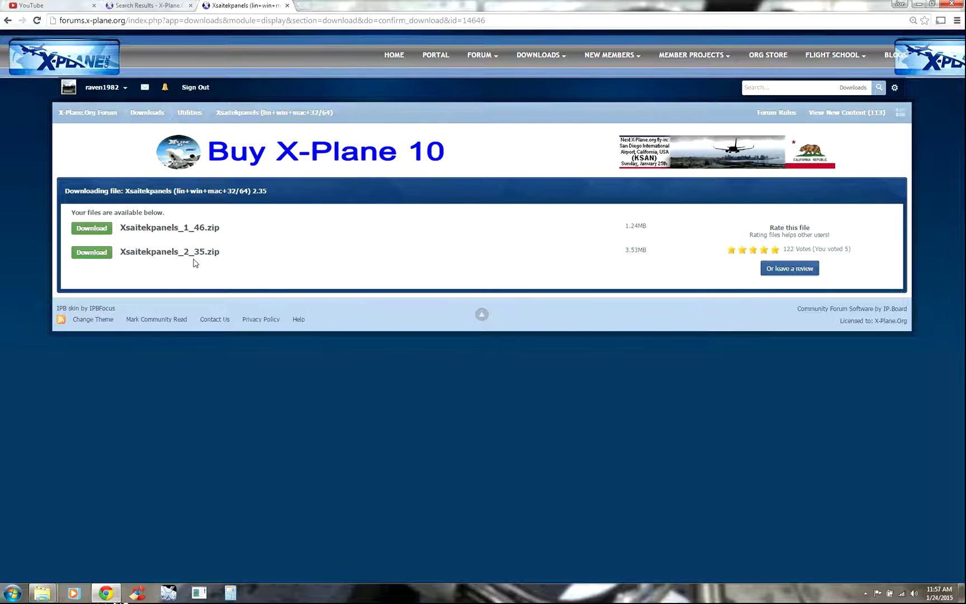
click(92, 252)
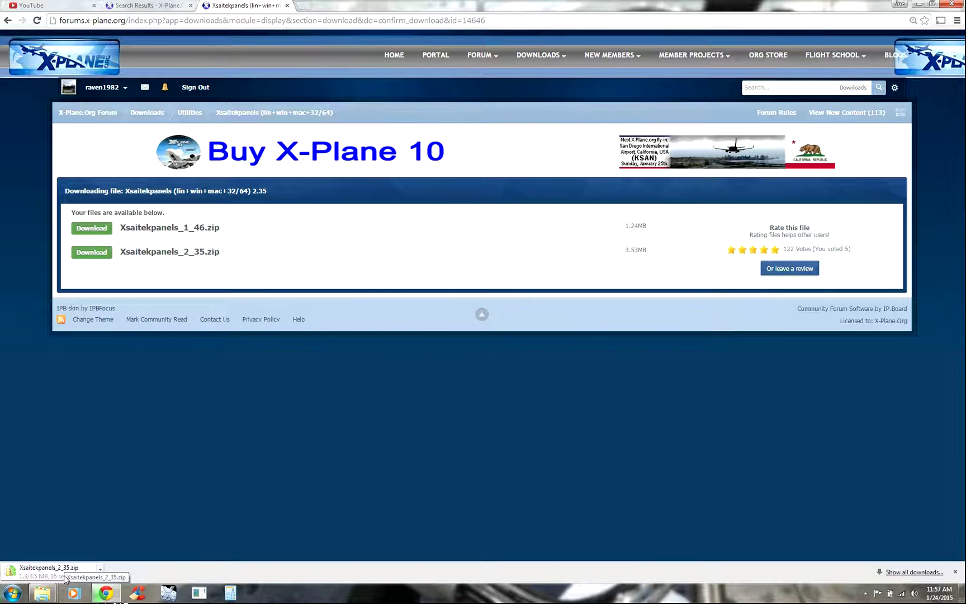
Step: Bring the Downloads and X-Plane 10 folder windows forward and open X-Plane 10's Resources\plugins folder
mouse_move(46, 590)
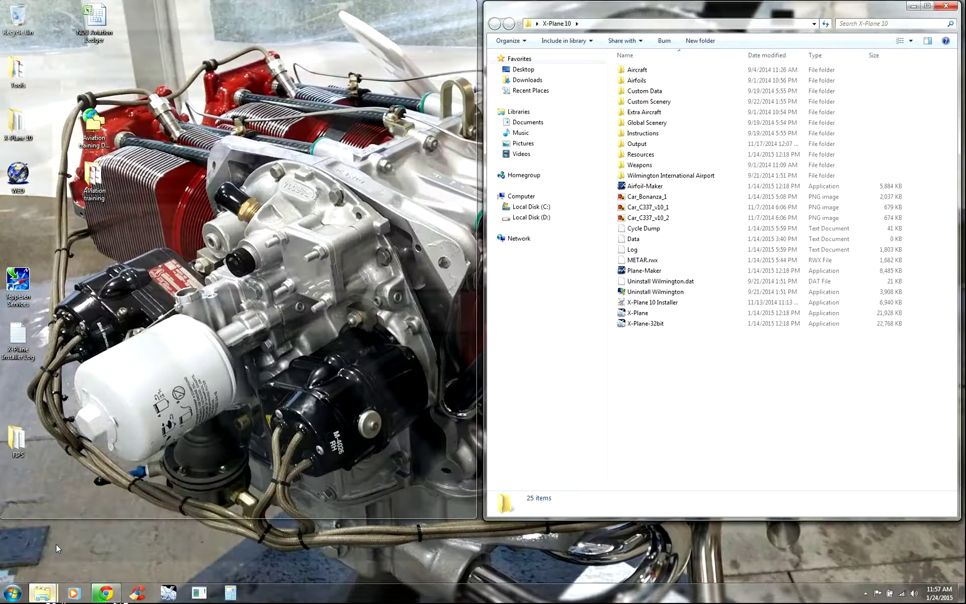
click(56, 544)
mouse_move(50, 588)
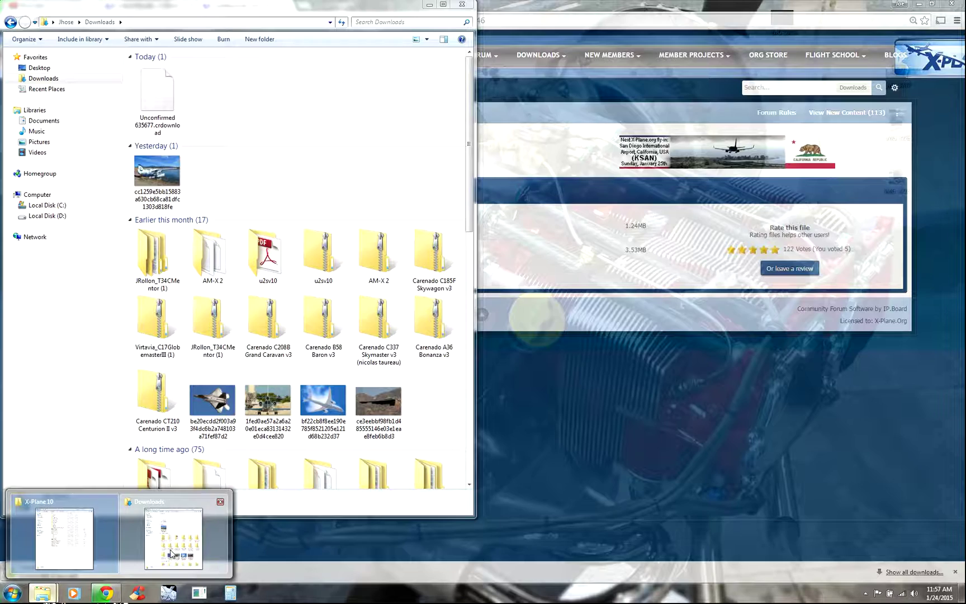
click(173, 534)
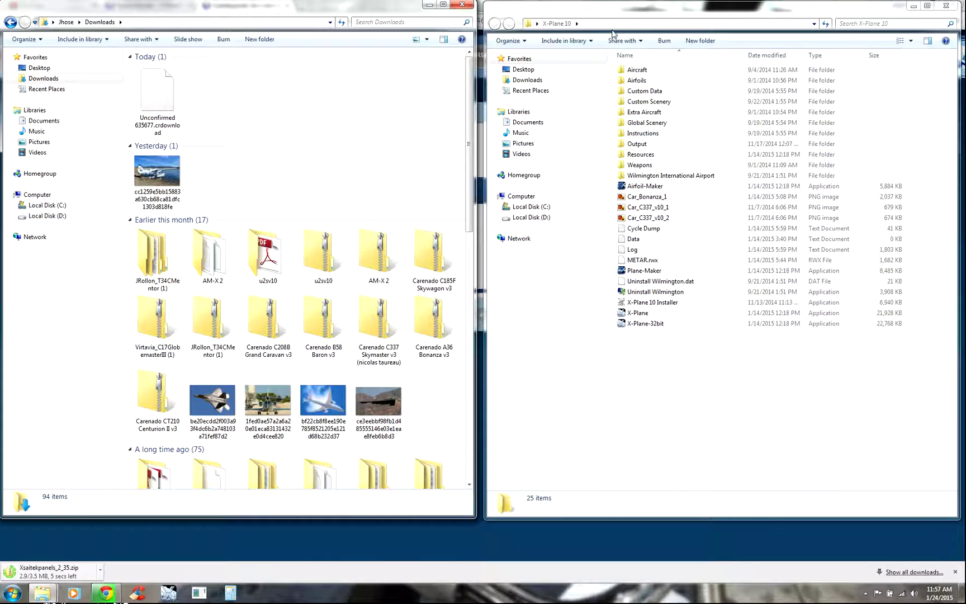
double_click(643, 155)
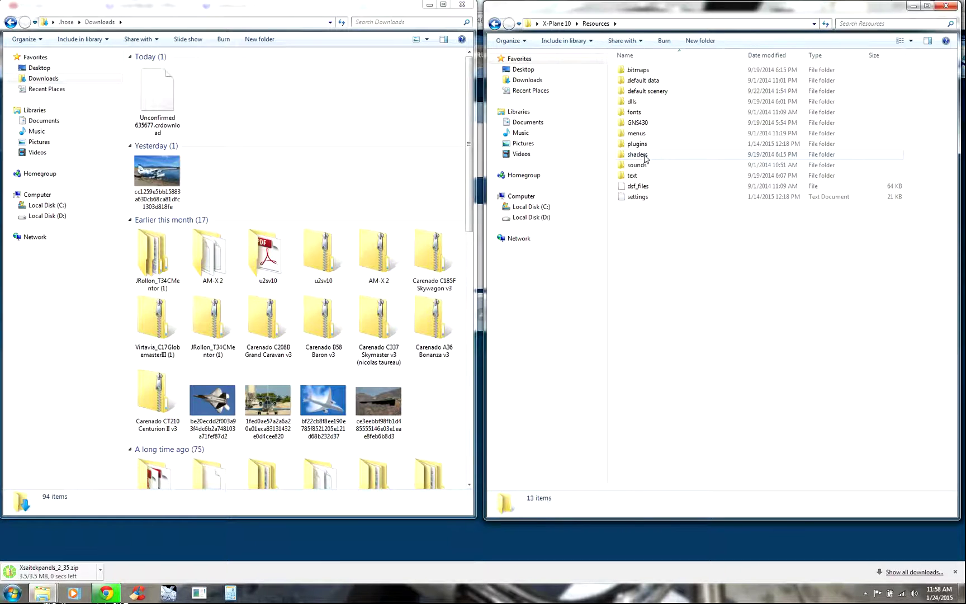
double_click(639, 143)
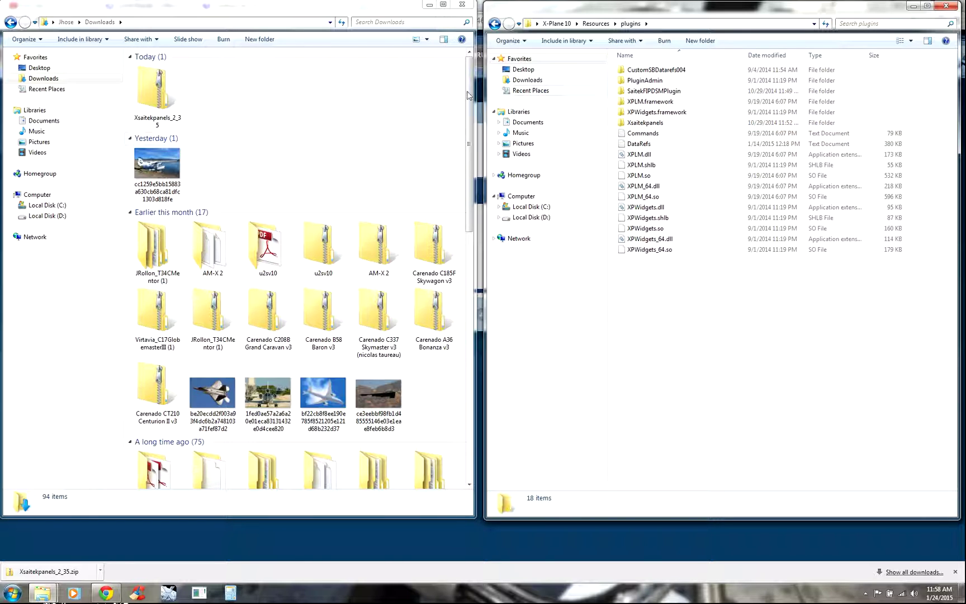
Step: Extract all of Xsaitekpanels_2_35.zip into an Xsaitekpanels_2_35 folder in Downloads
click(156, 91)
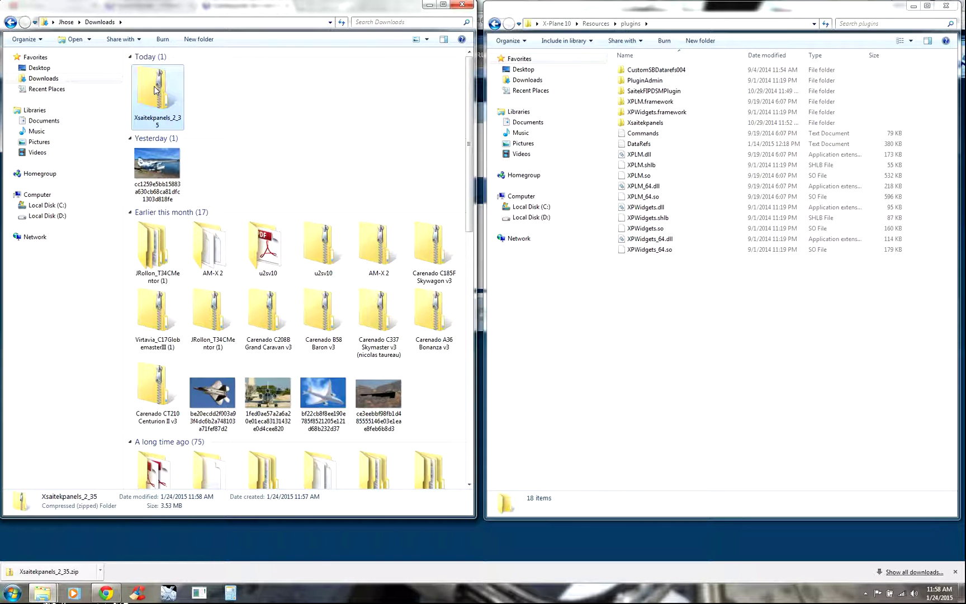
right_click(156, 91)
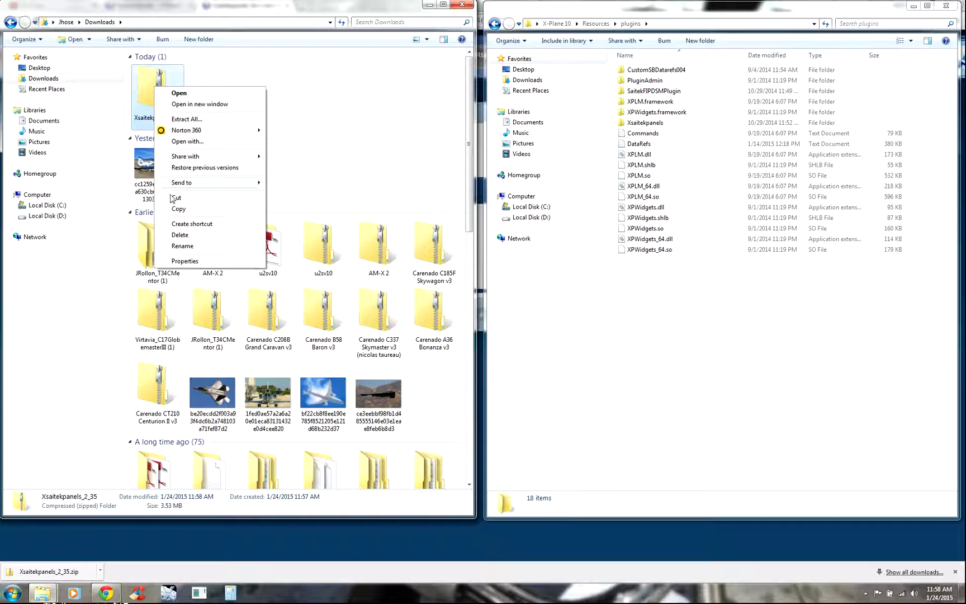
click(195, 119)
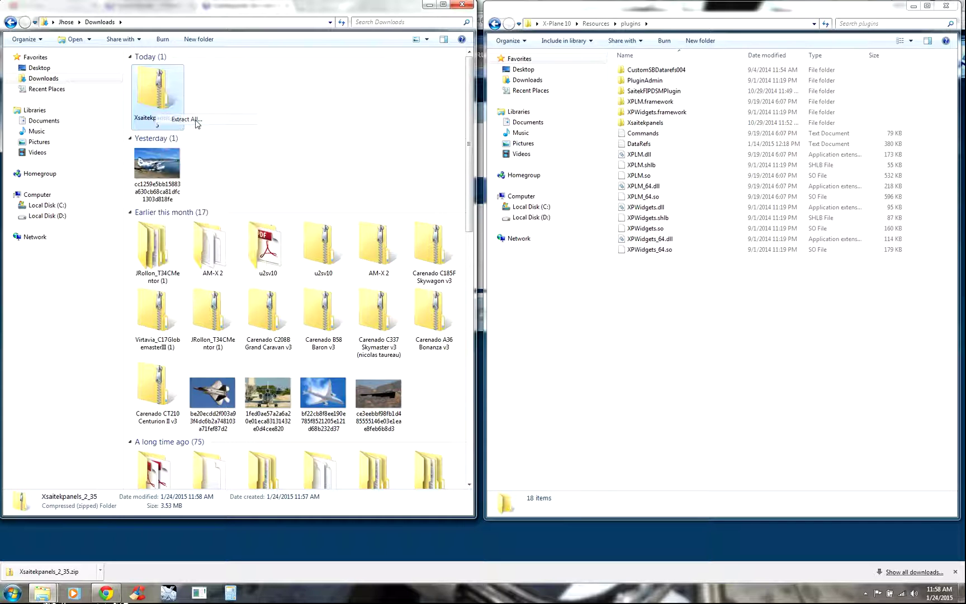
click(571, 392)
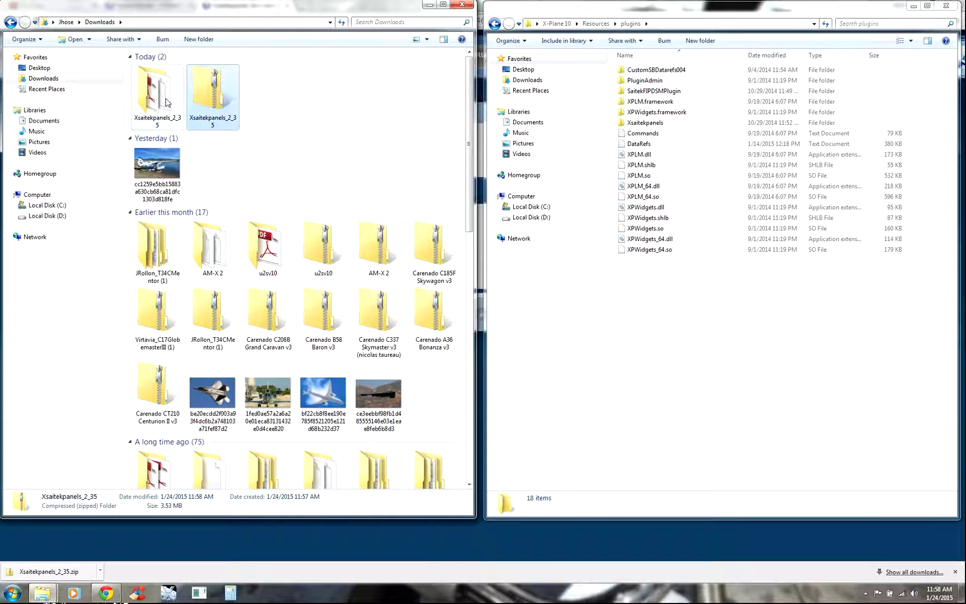
Step: Open the extracted Xsaitekpanels_2_35 folder and select its Xsaitekpanels plugin subfolder
double_click(166, 103)
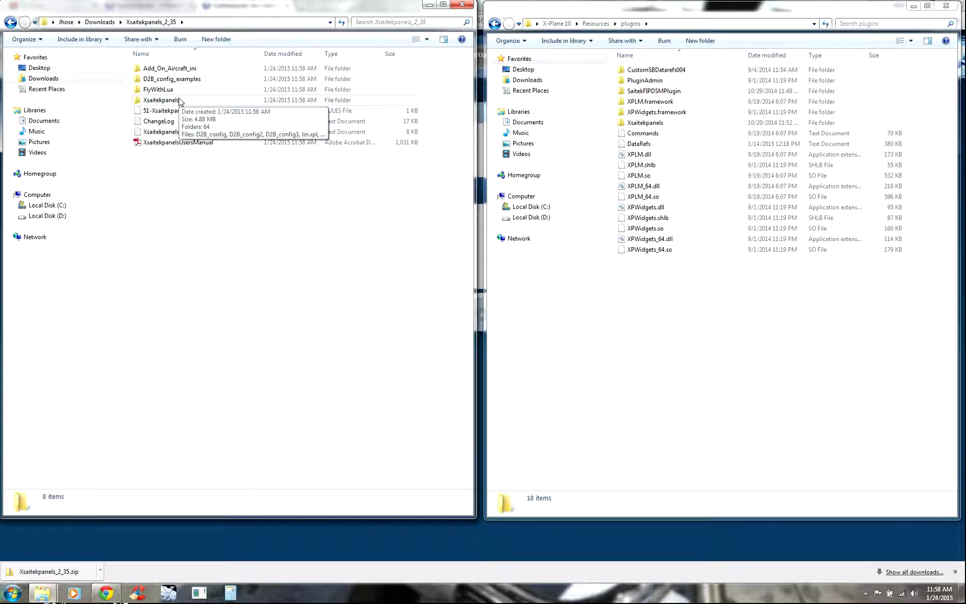
click(162, 100)
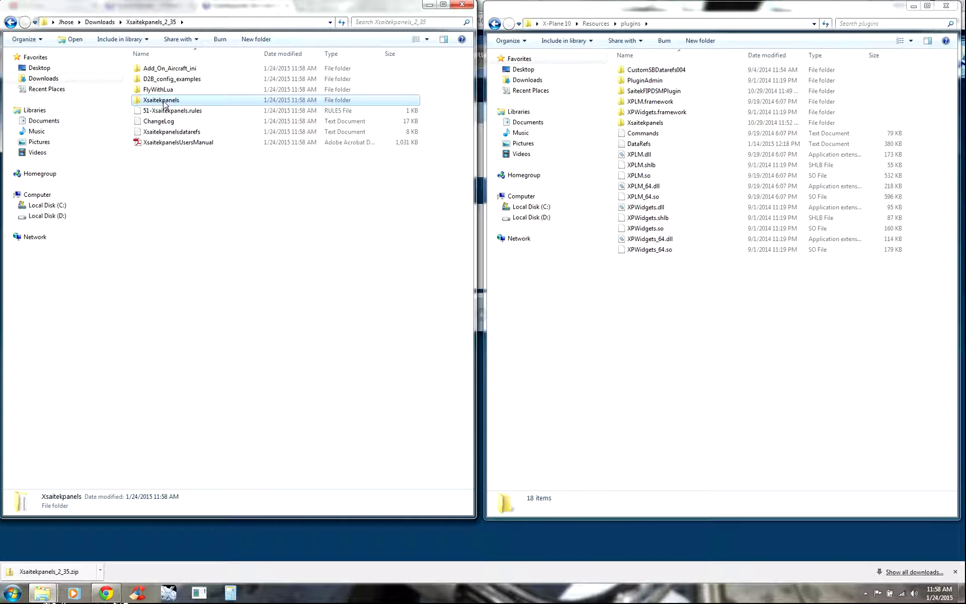
Step: Move Xsaitekpanels into the plugins folder, merging and replacing all conflicting older files
drag(154, 102, 681, 320)
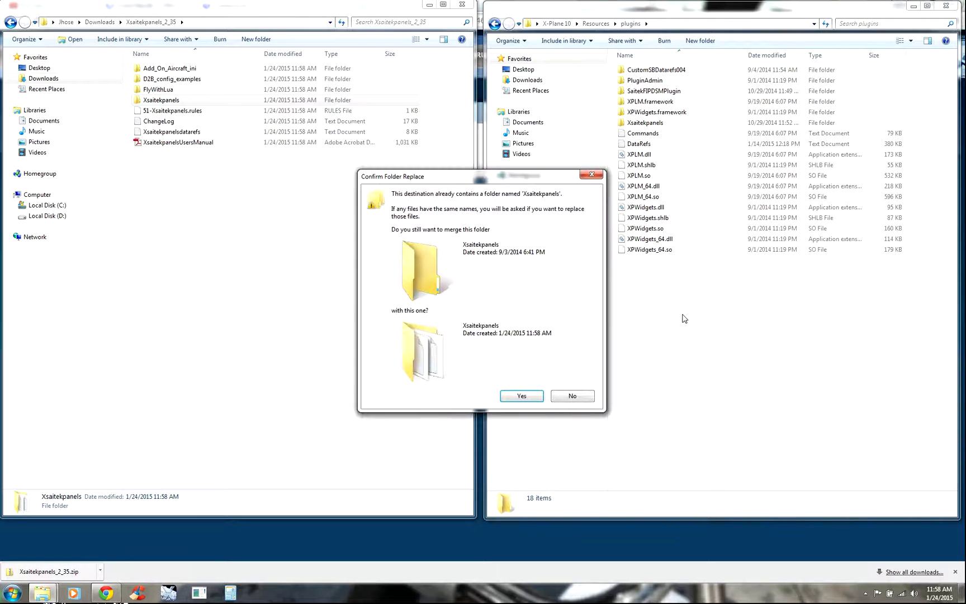
click(522, 396)
click(475, 221)
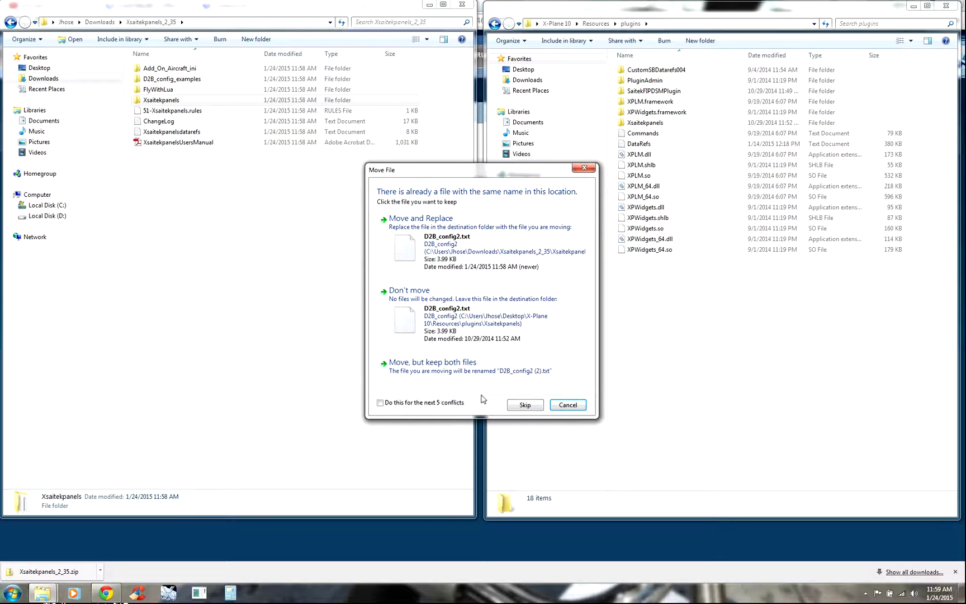
click(439, 240)
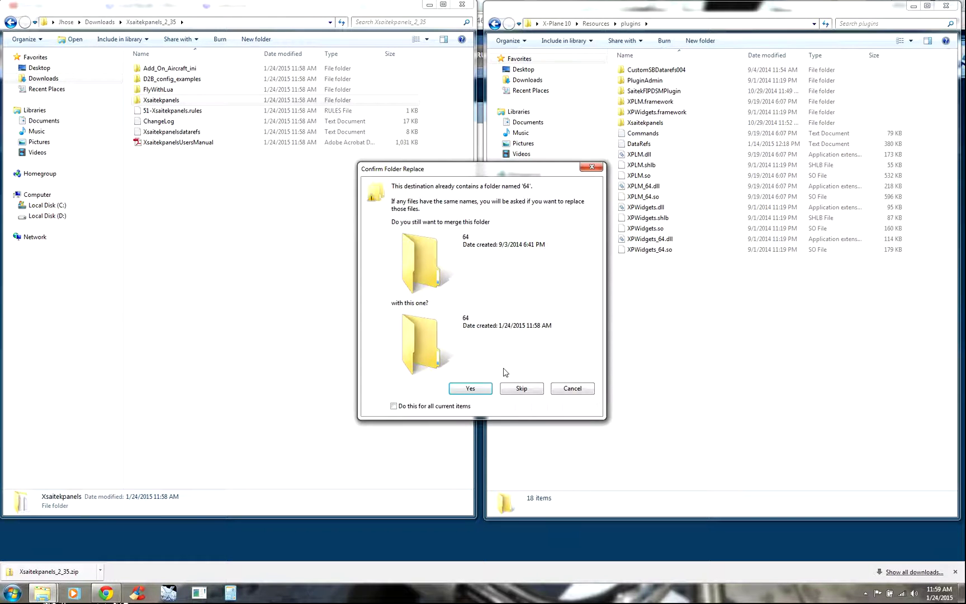
click(396, 402)
click(471, 385)
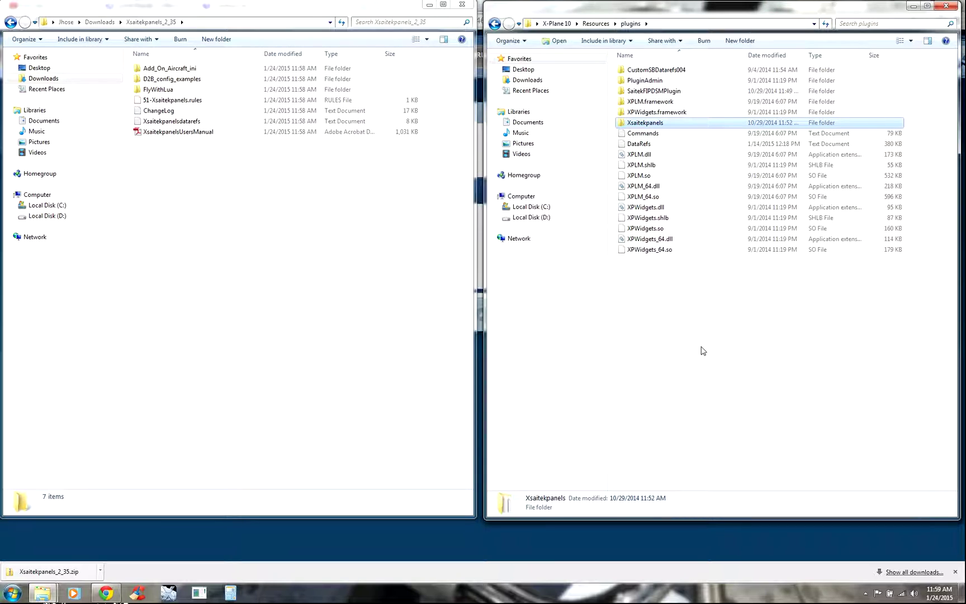